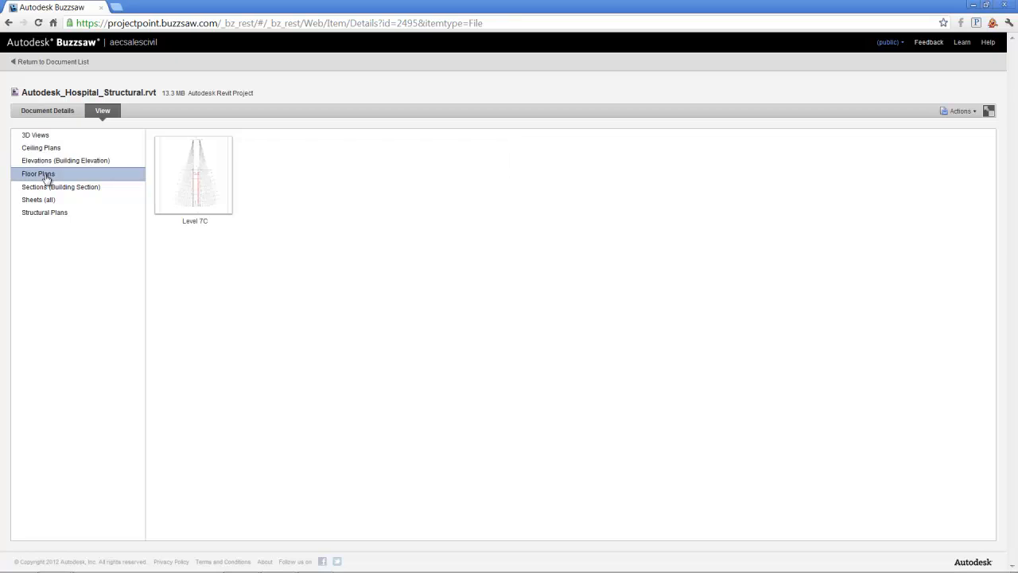
Open the 3D 2nd Floor Framing preview from the 3D views of Autodesk_Hospital_Structural.rvt.
left_click(36, 137)
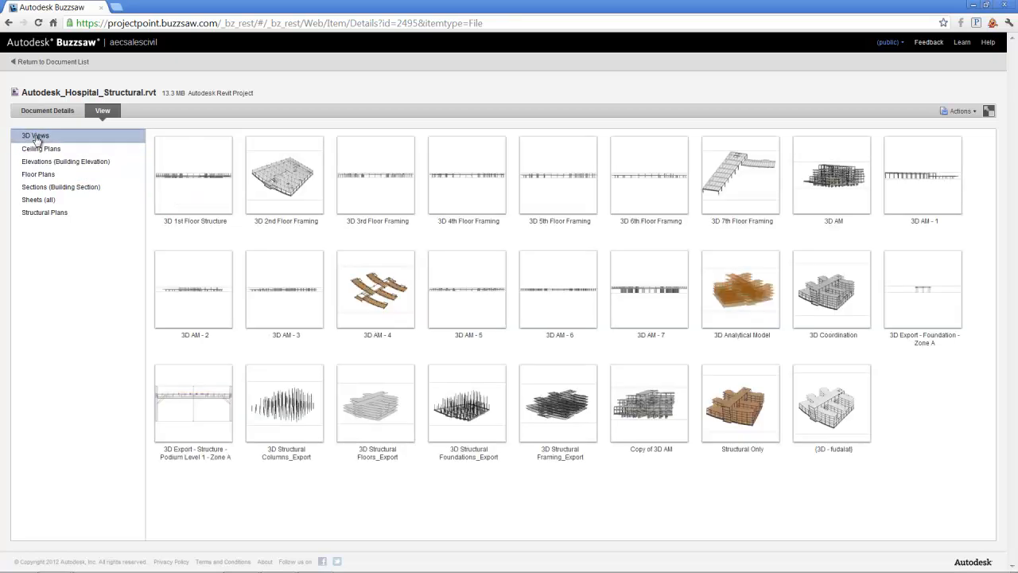
left_click(293, 183)
scroll(339, 234, "down", 1)
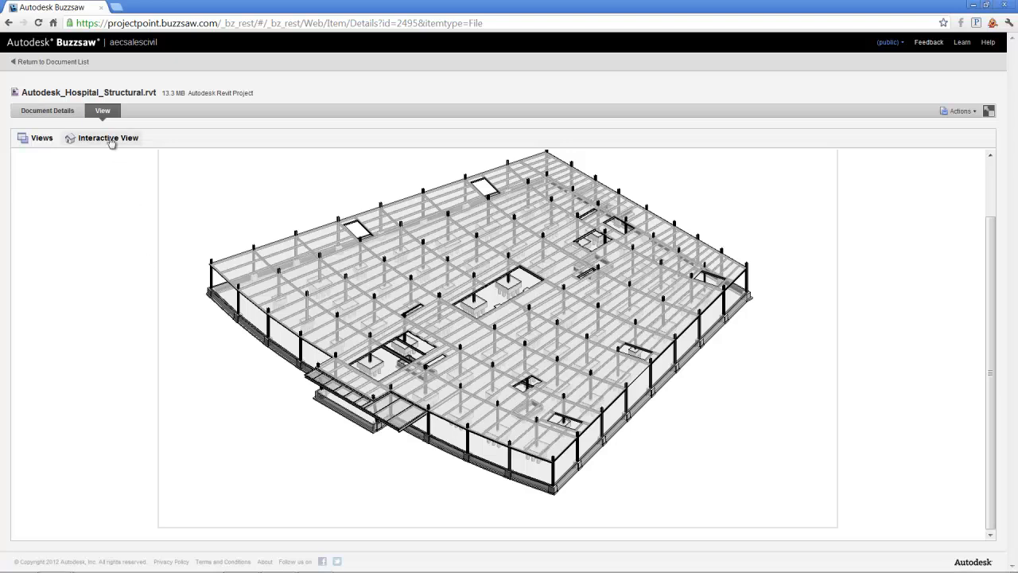
Open the interactive view of the 2nd floor framing, examine the structure from several angles, and return to the document list.
left_click(109, 138)
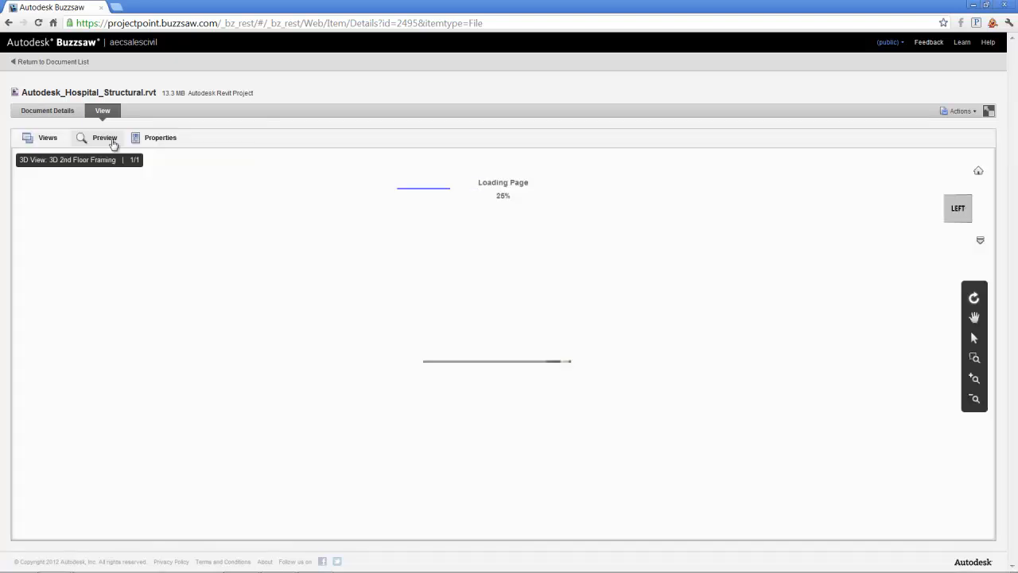
scroll(491, 331, "up", 3)
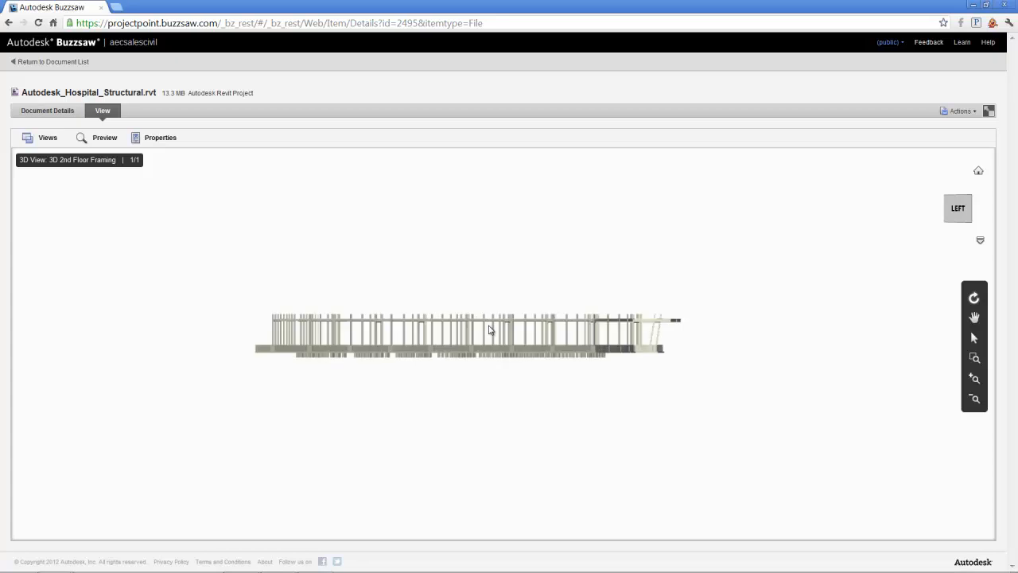
left_click_drag(605, 335, 298, 353)
left_click_drag(669, 353, 628, 369)
scroll(509, 348, "up", 3)
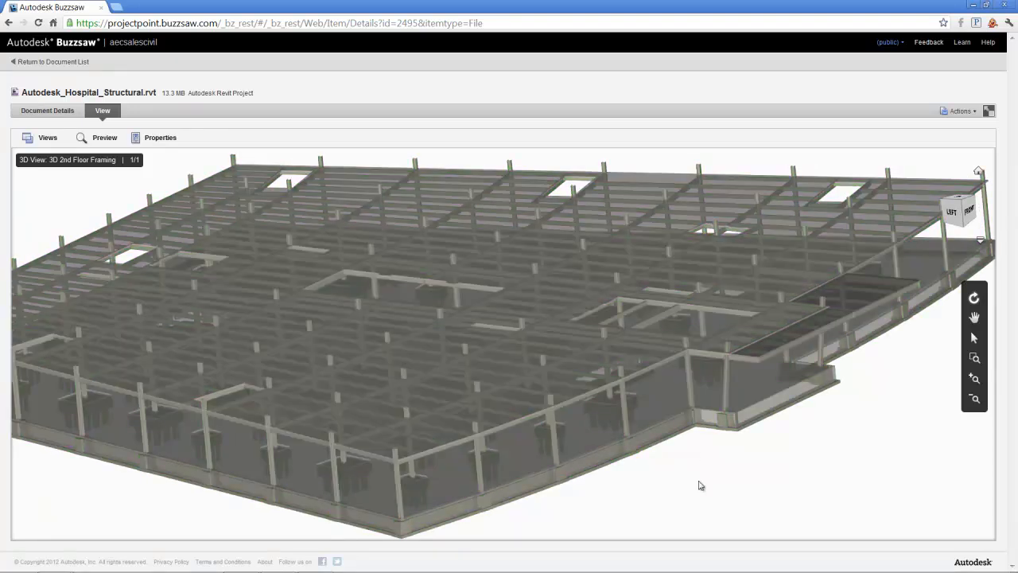
left_click(67, 63)
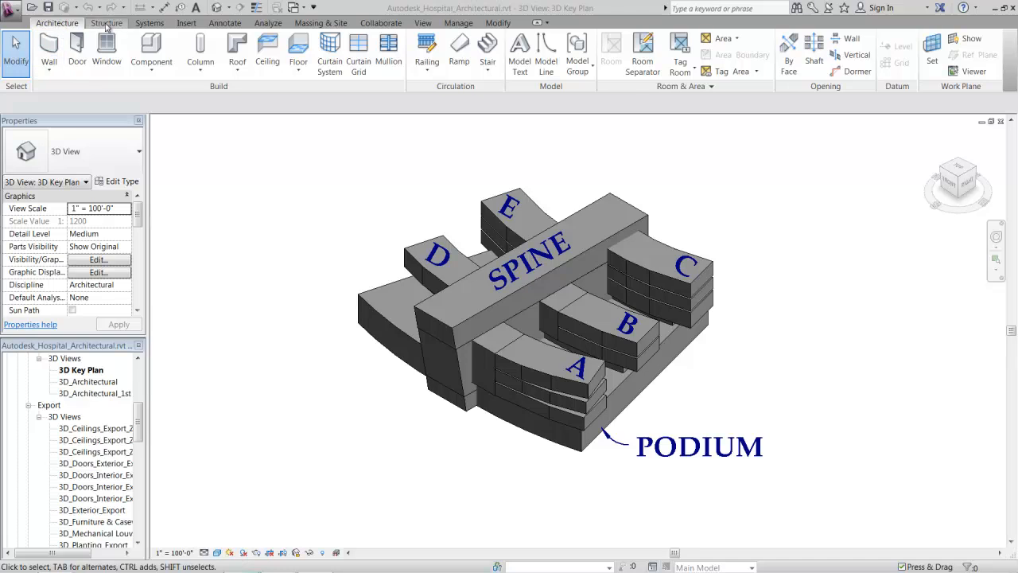
Switch to Revit, open the 3D_Architectural view, and examine the hospital exterior from all sides.
left_click(89, 382)
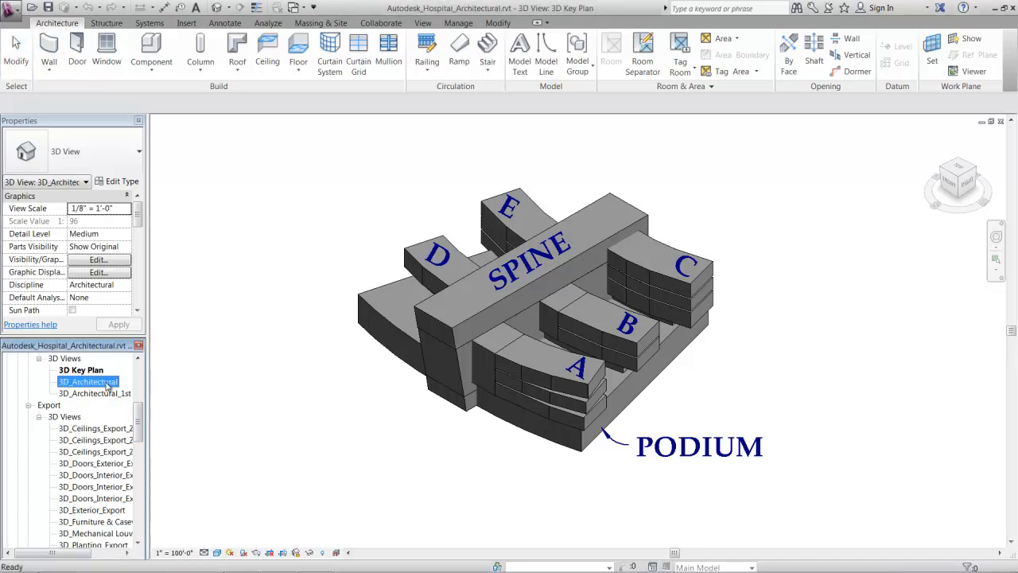
double_click(105, 383)
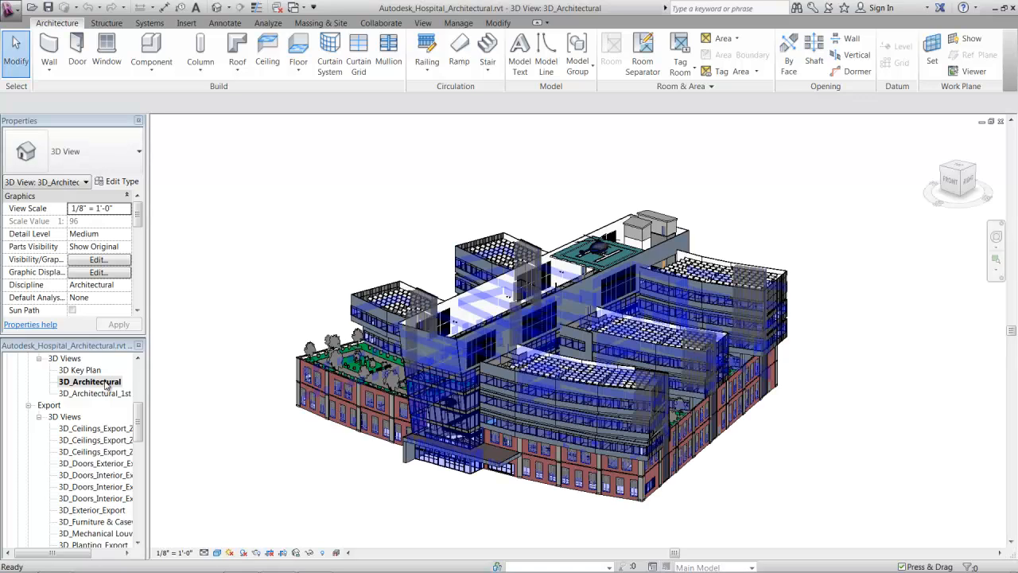
middle_click_drag(537, 322, 298, 331, "shift")
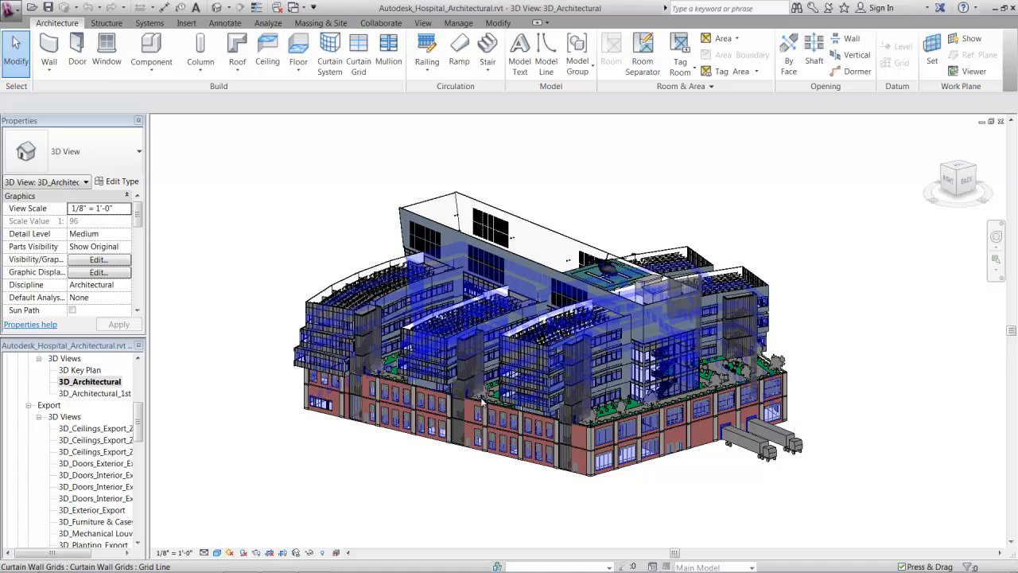
middle_click_drag(685, 355, 470, 350, "shift")
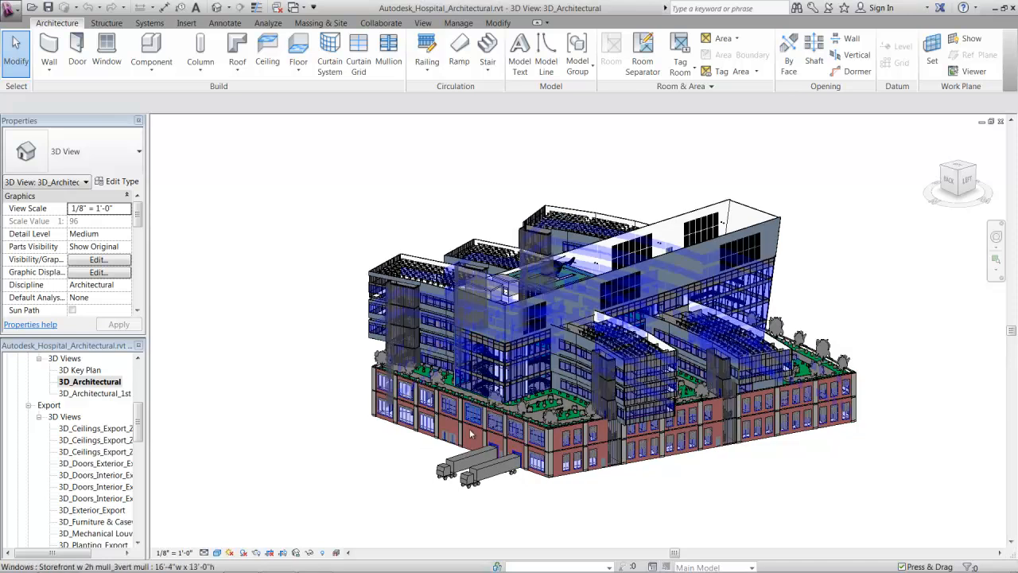
middle_click_drag(558, 360, 334, 313, "shift")
scroll(666, 392, "up", 3)
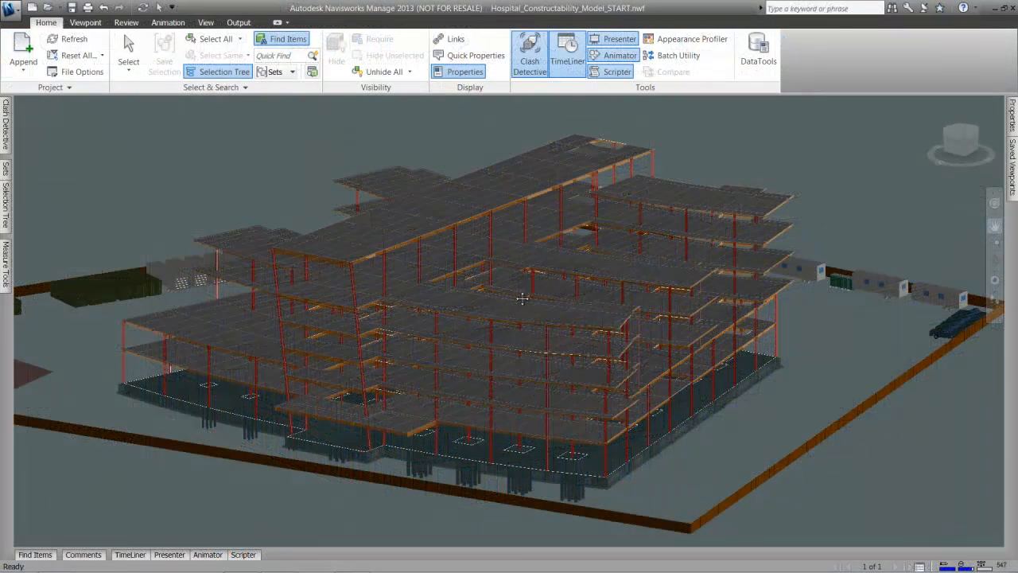
Switch to Navisworks and select the mid-height floor slab running past the slanted columns at the end of the spine.
mouse_move(503, 318)
middle_mouse_down("shift")
mouse_move(704, 320)
mouse_move(682, 291)
mouse_move(640, 293)
mouse_move(518, 307)
mouse_move(469, 343)
middle_mouse_up("shift")
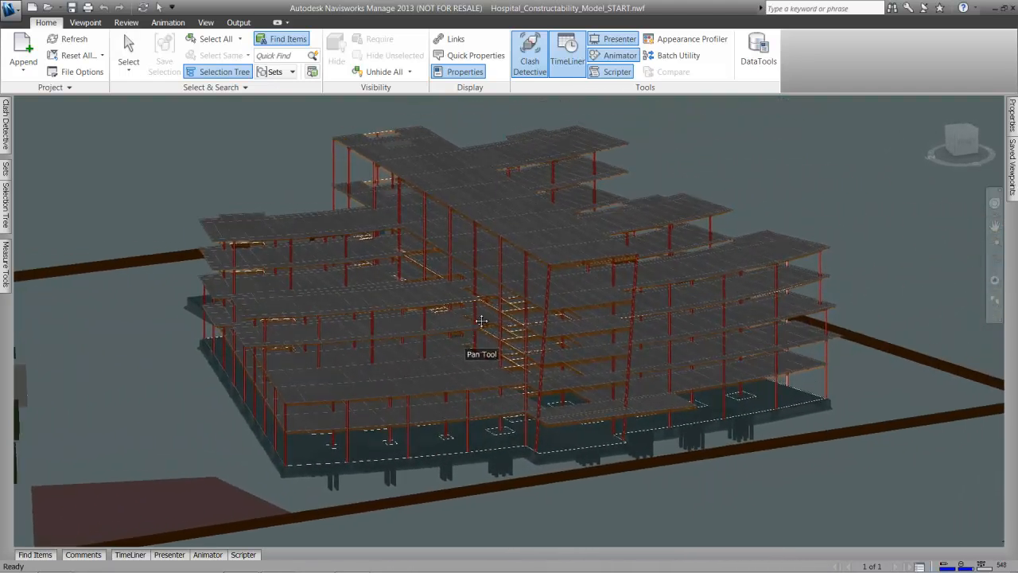
scroll(502, 298, "up", 5)
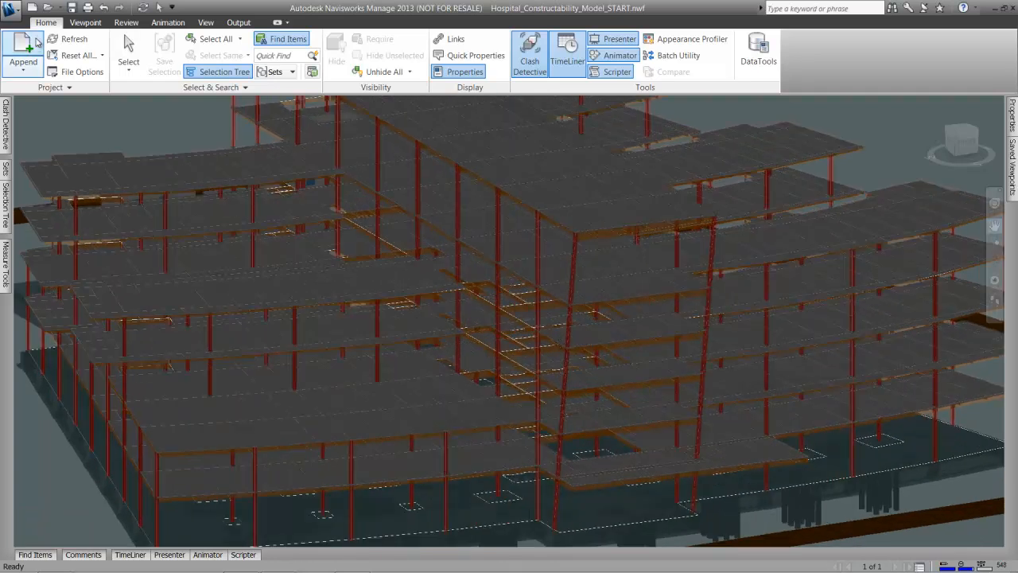
left_click(128, 54)
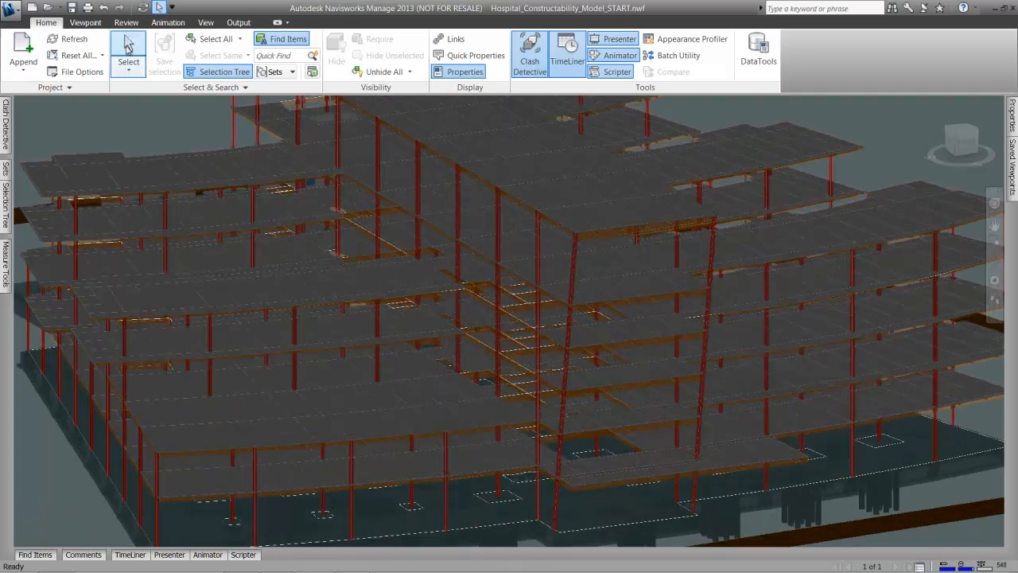
left_click(616, 378)
left_click(616, 329)
left_click(612, 284)
left_click(590, 213)
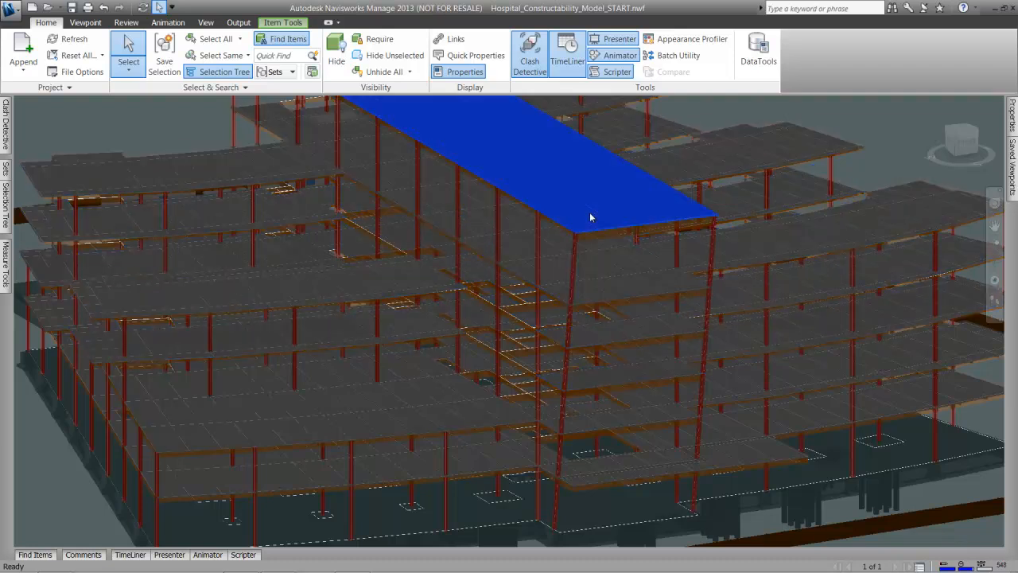
left_click(615, 376)
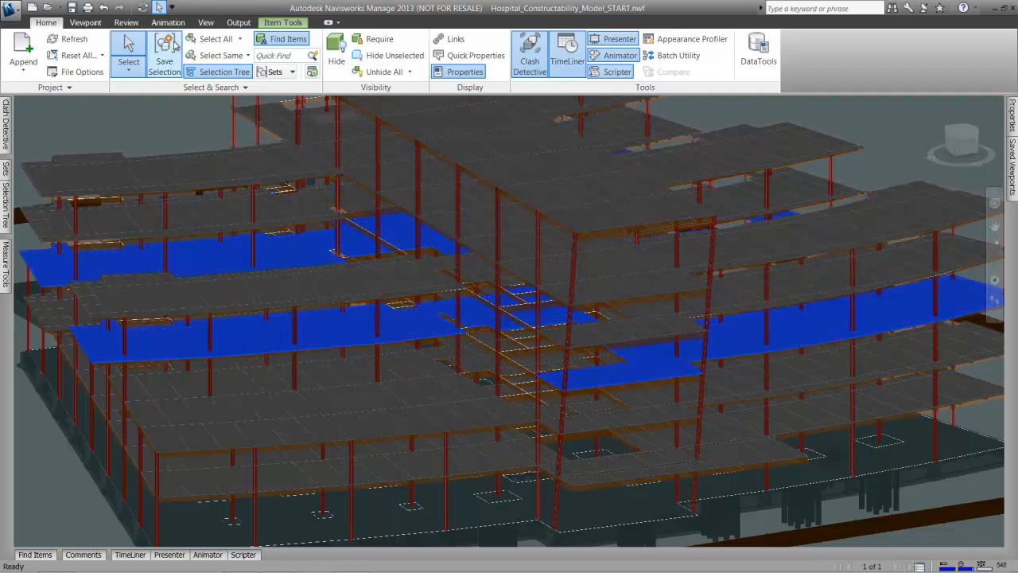
Tag the selected floor slab with the comment "Split into Pours".
left_click(126, 22)
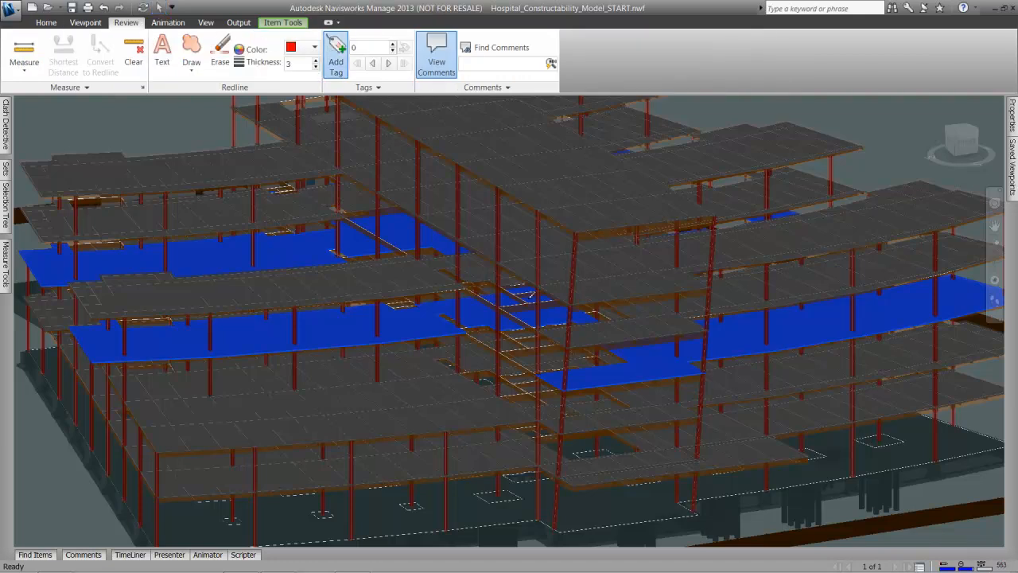
left_click(650, 362)
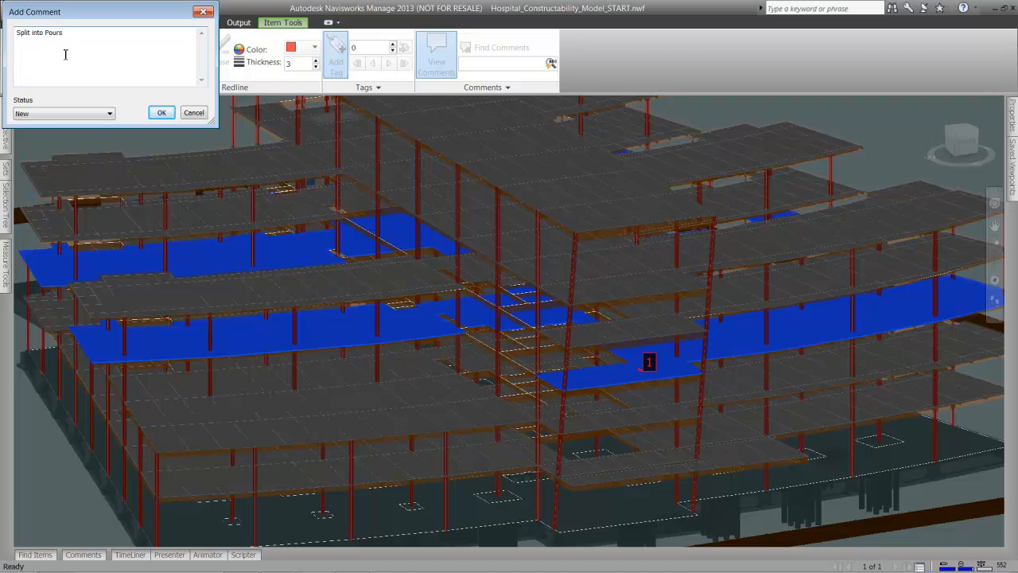
left_click(160, 112)
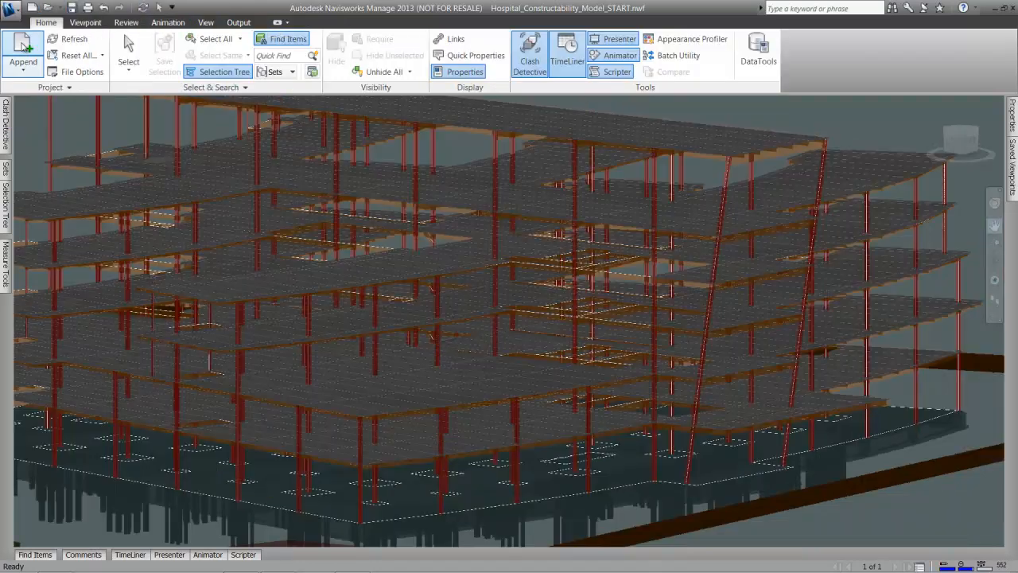
Append Autodesk_Hospital_Architectural.rvt to the structural model.
left_click(24, 48)
left_click(461, 263)
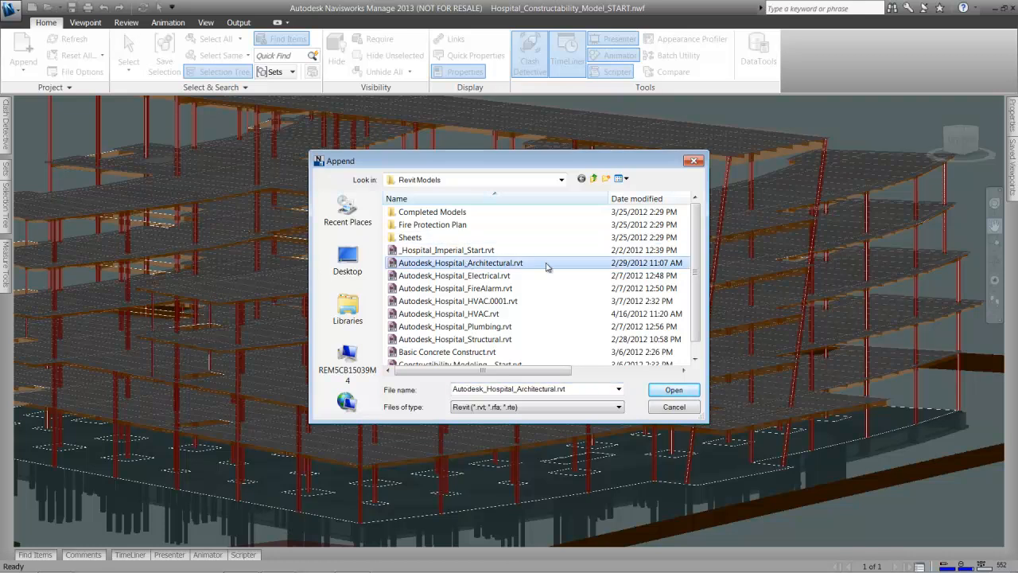
left_click(672, 390)
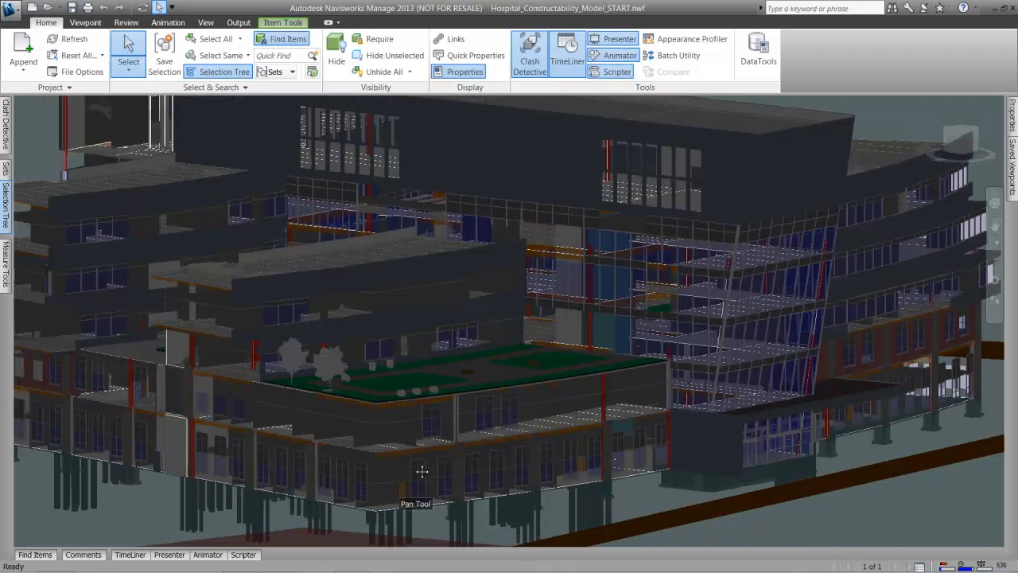
Select the ground-floor brick exterior wall at the building corner and add a comment tag to it.
mouse_move(421, 473)
middle_mouse_down("shift")
mouse_move(462, 470)
mouse_move(464, 479)
mouse_move(449, 483)
mouse_move(485, 357)
mouse_move(485, 297)
middle_mouse_up("shift")
left_click(446, 485)
scroll(443, 486, "up", 6)
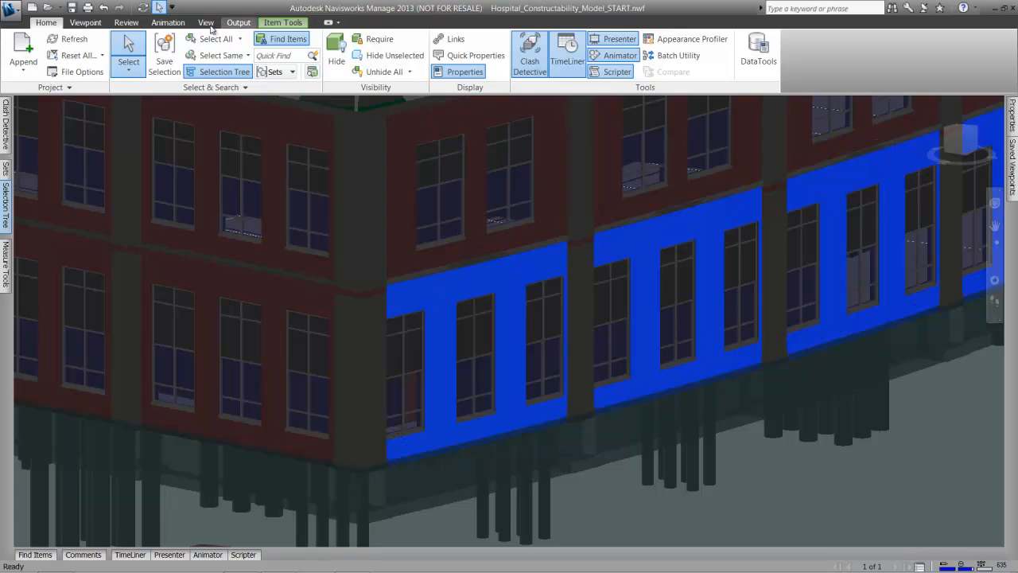
left_click(126, 23)
left_click(335, 55)
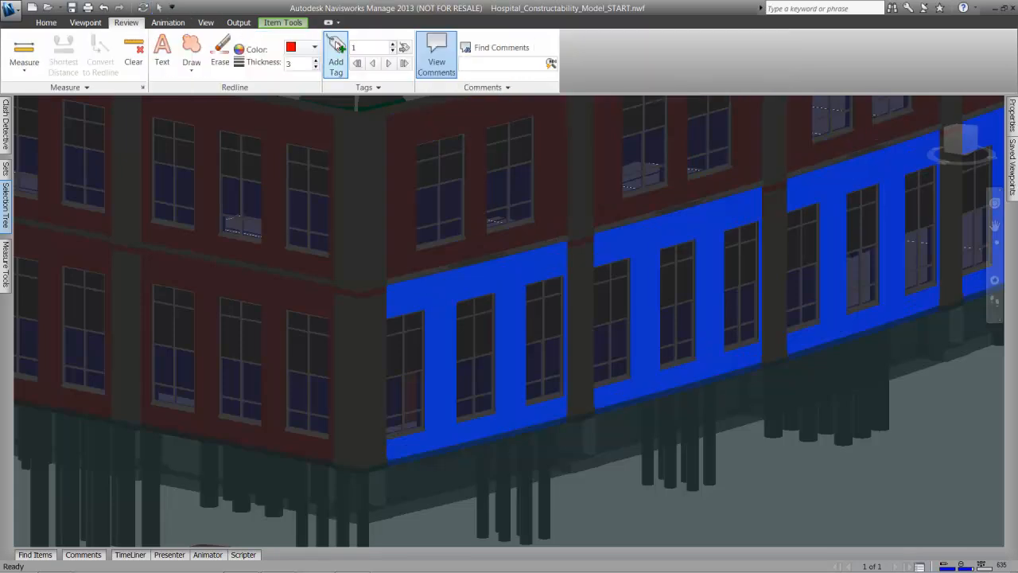
left_click(458, 321)
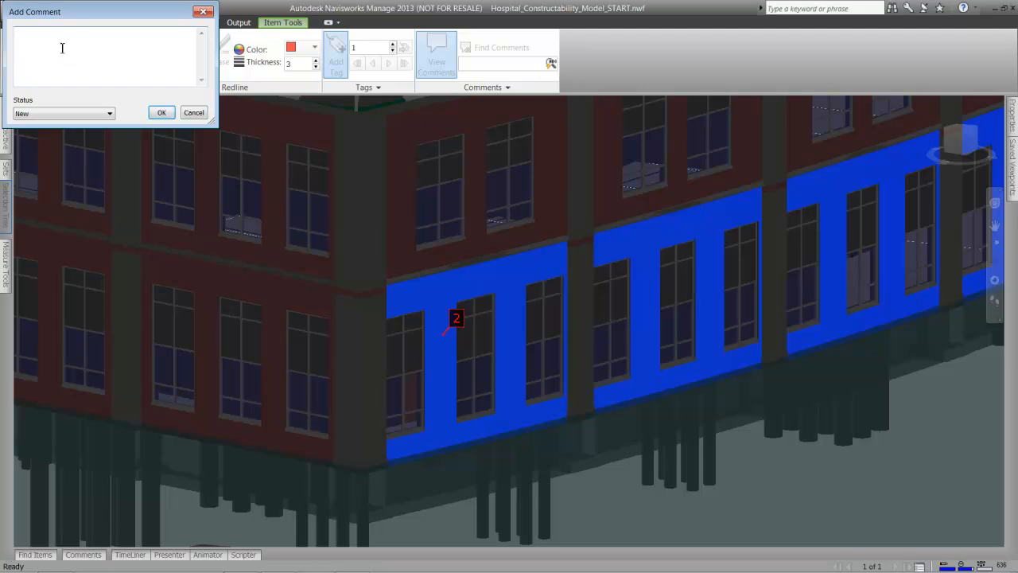
left_click(160, 113)
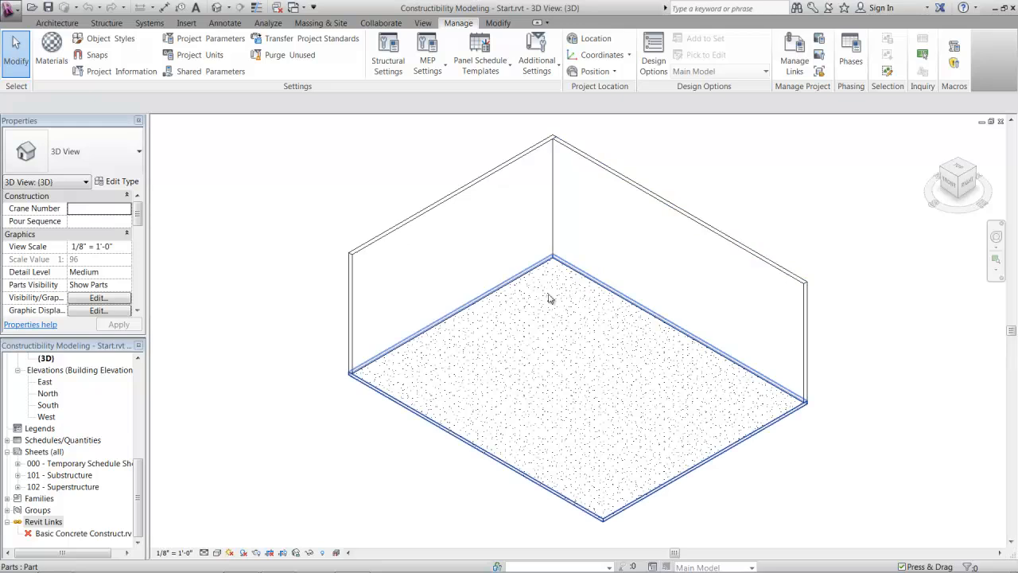
In the Revit Constructibility Modeling model, divide both wall parts at all intersecting grids, 2 through 7.
left_click(455, 270)
left_click(642, 230, "ctrl")
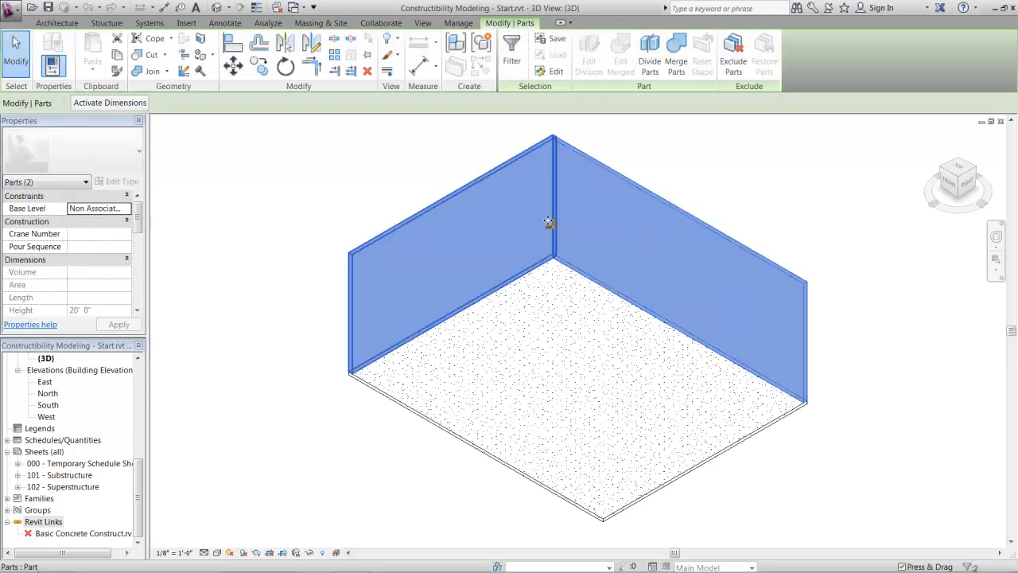
left_click(650, 52)
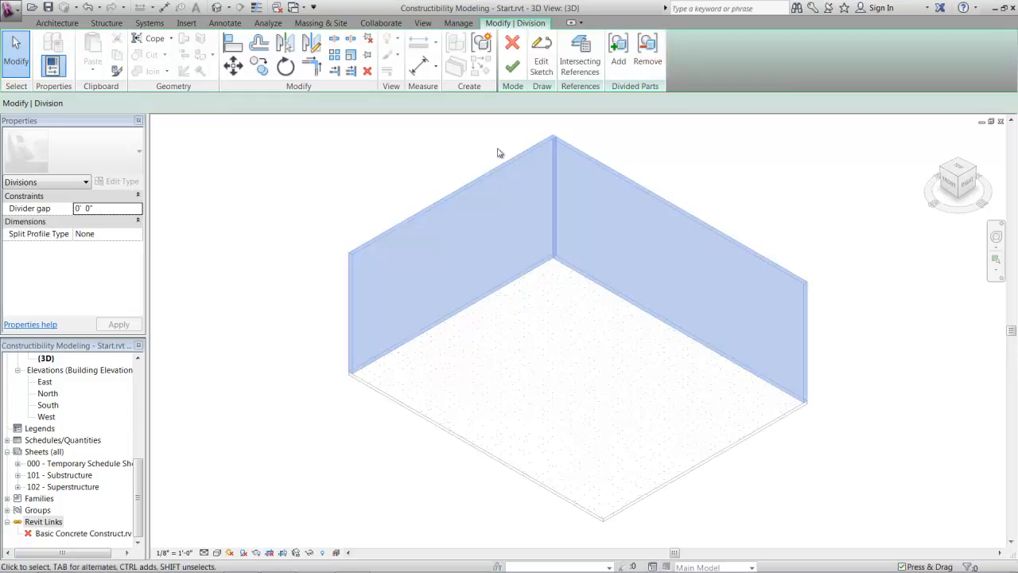
left_click(581, 67)
left_click(514, 191)
left_click(467, 210)
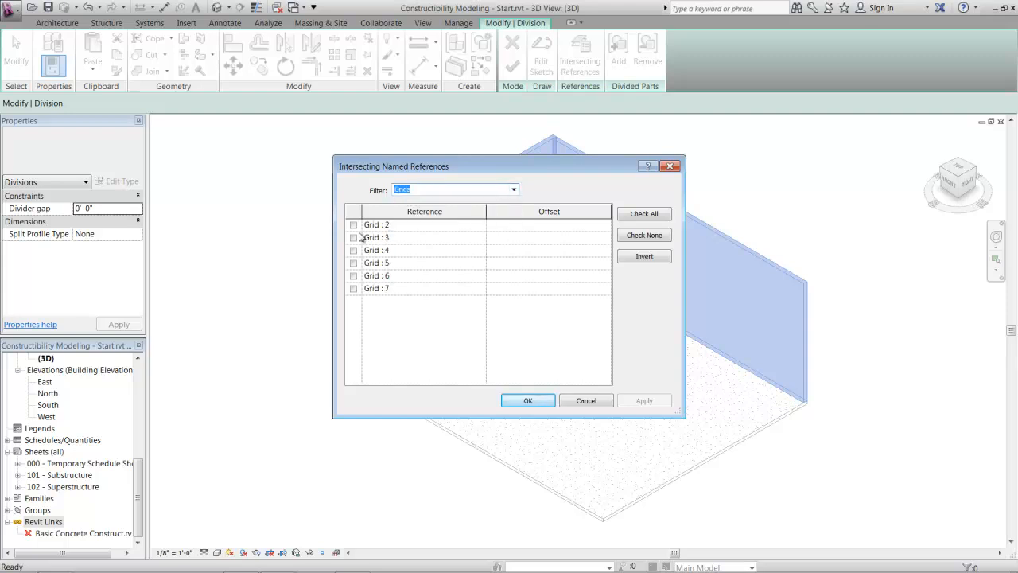
left_click(628, 220)
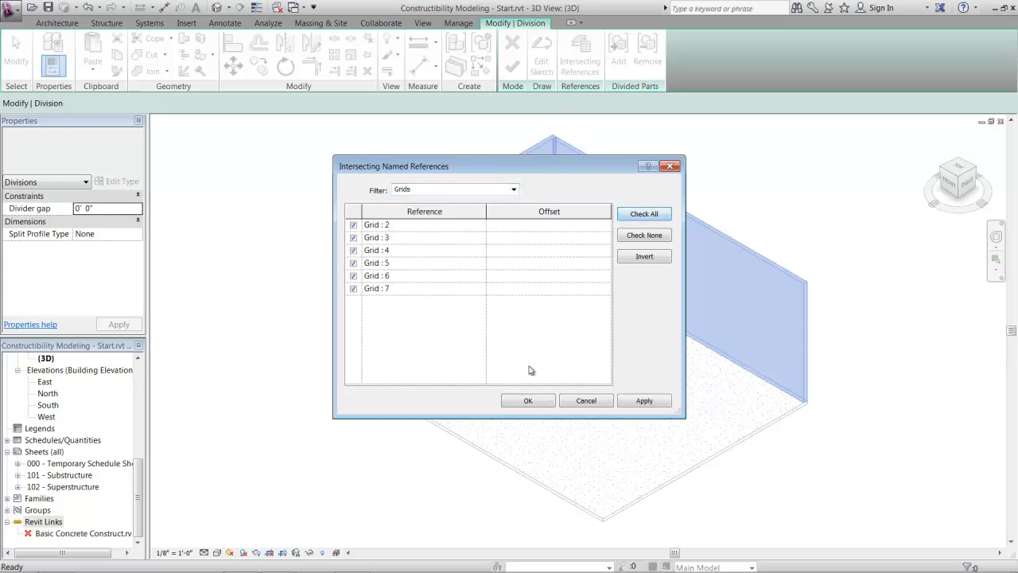
left_click(646, 401)
left_click_drag(597, 171, 820, 298)
left_click(750, 527)
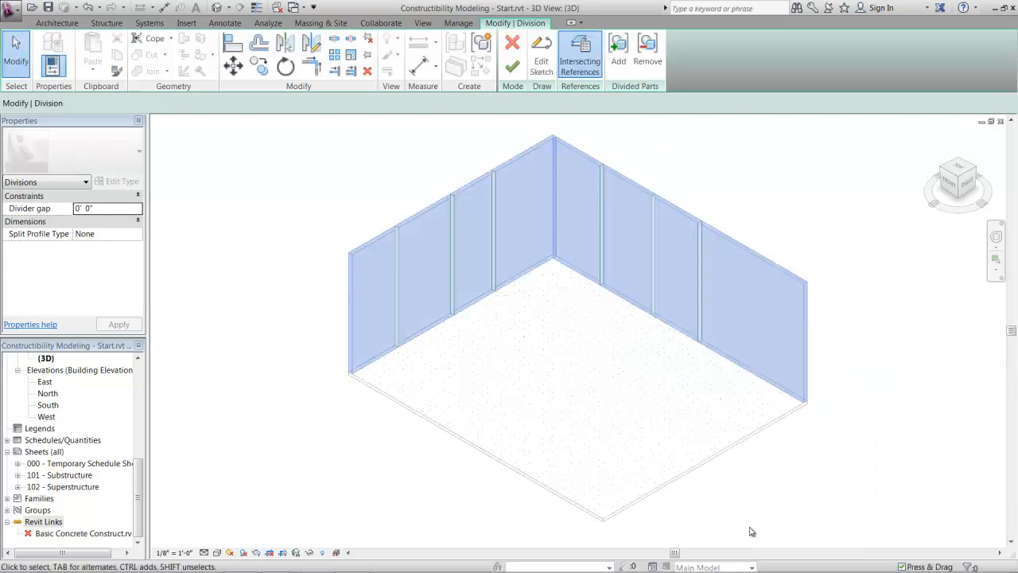
left_click(509, 71)
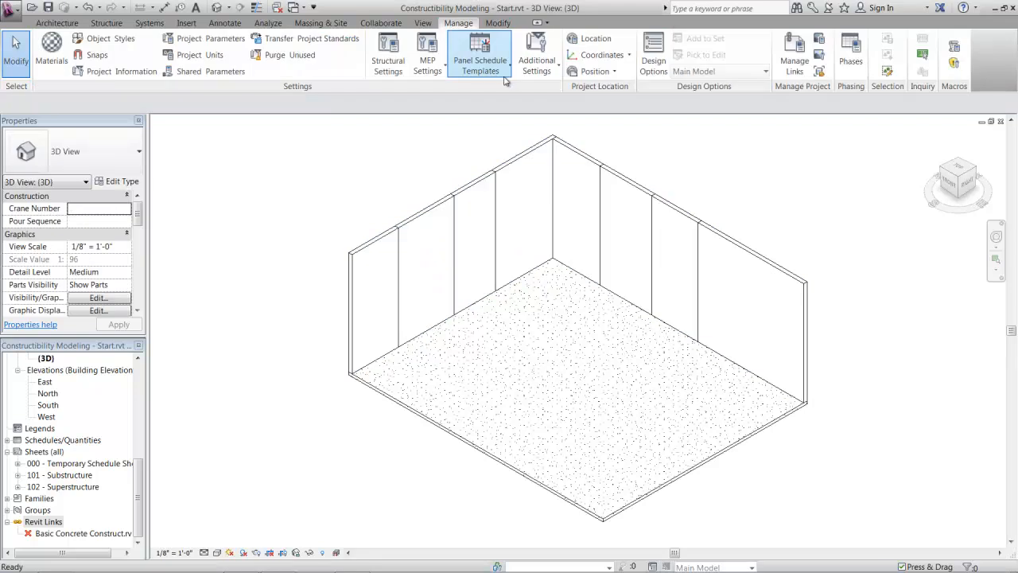
Merge the two divided wall parts that meet at the back corner into a single part.
left_click(578, 162)
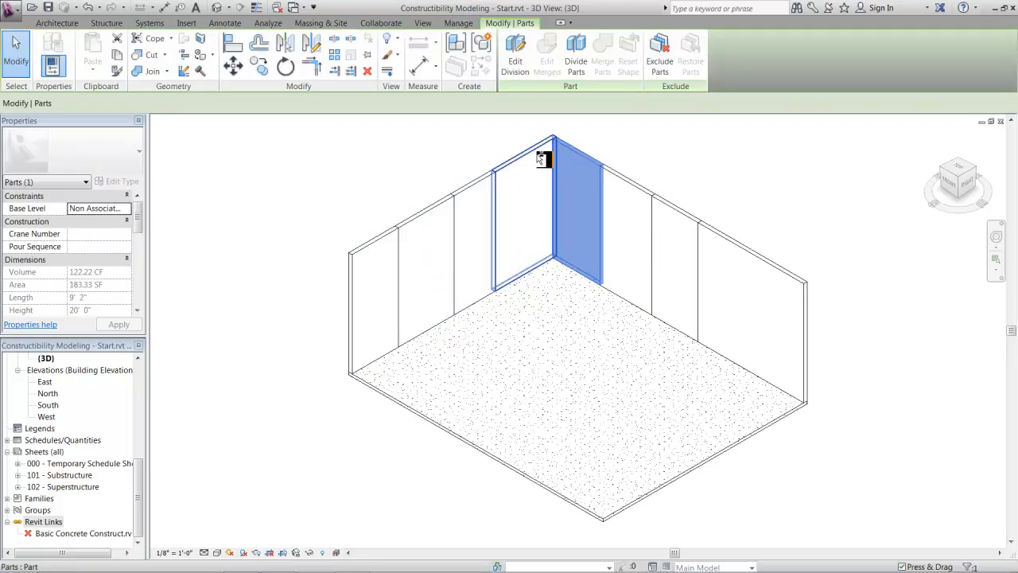
left_click(539, 154, "ctrl")
left_click(682, 49)
left_click(632, 135)
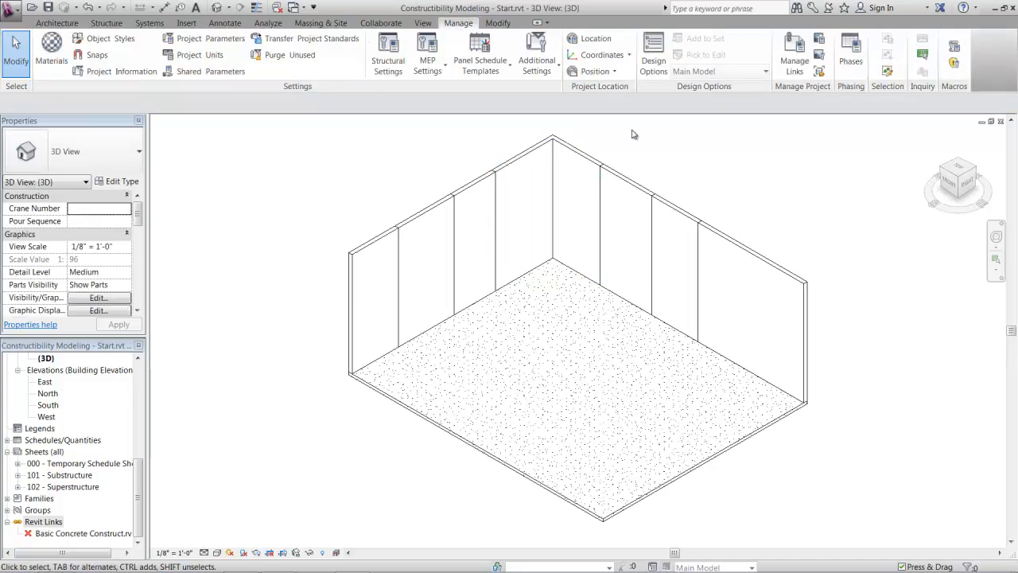
left_click(595, 166)
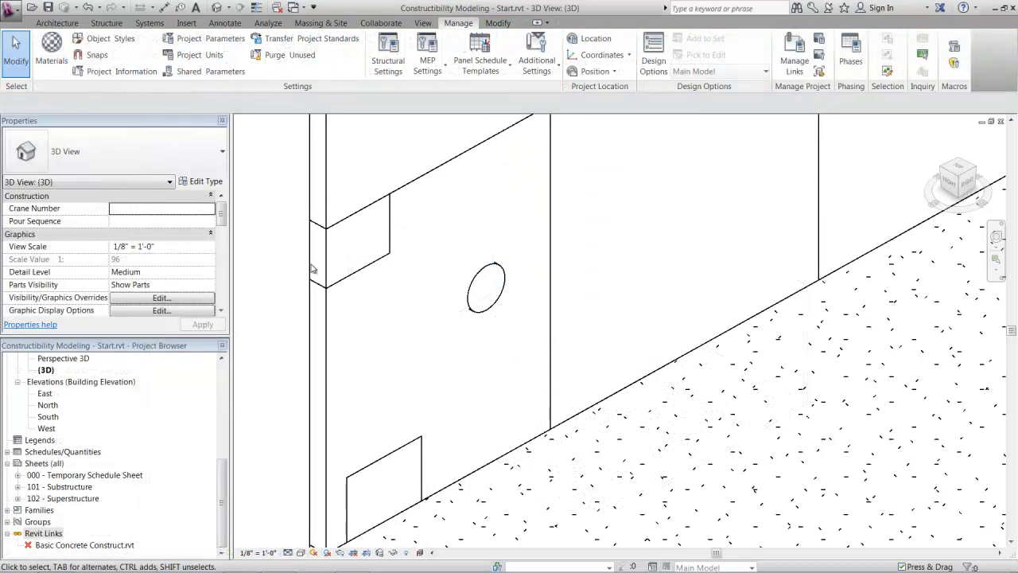
Exclude the two rectangular parts and the circular part from the end wall panel.
left_click(350, 238)
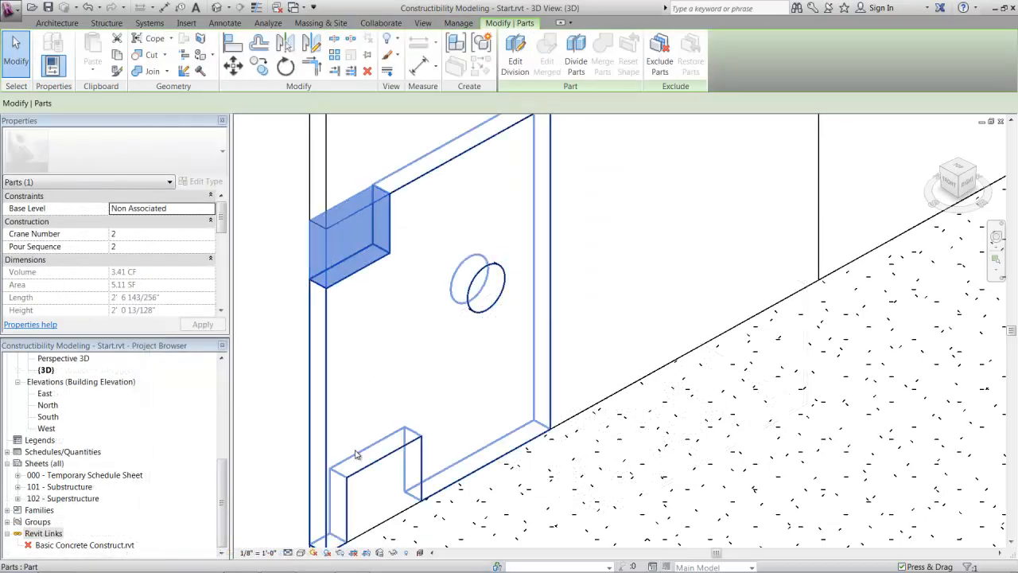
left_click(371, 477, "ctrl")
left_click(487, 288, "ctrl")
left_click(568, 188, "ctrl")
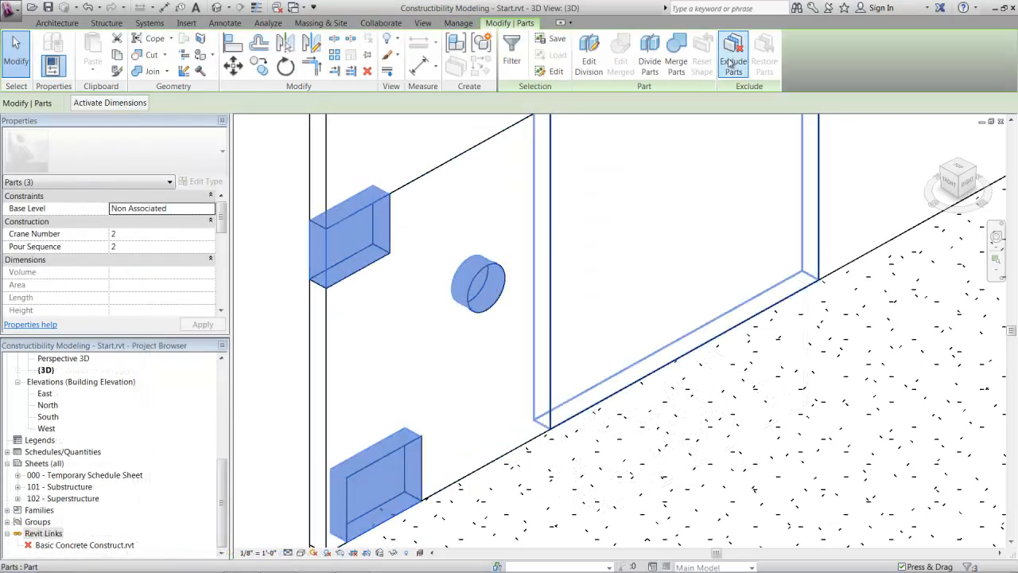
left_click(731, 64)
Select the remaining end wall panel part and turn on Show Shape Handles for it.
left_click(380, 258)
middle_click_drag(438, 260, 586, 263, "shift")
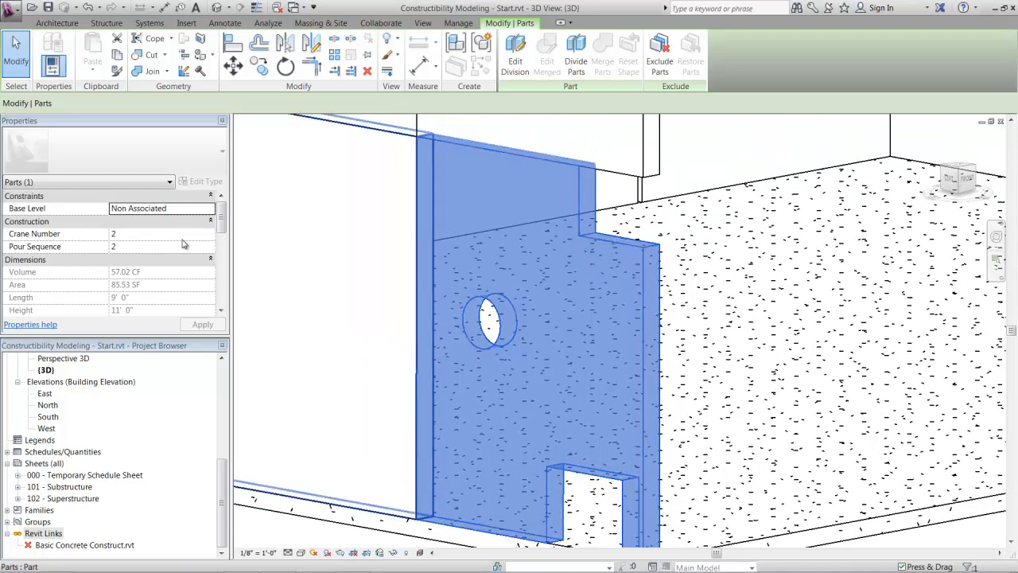
scroll(165, 296, "down", 5)
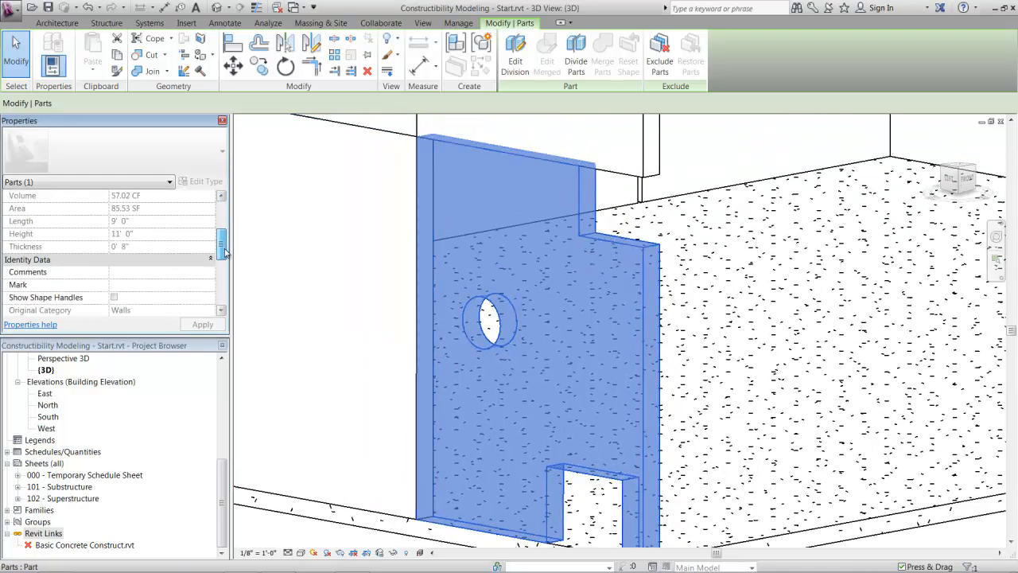
left_click(115, 310)
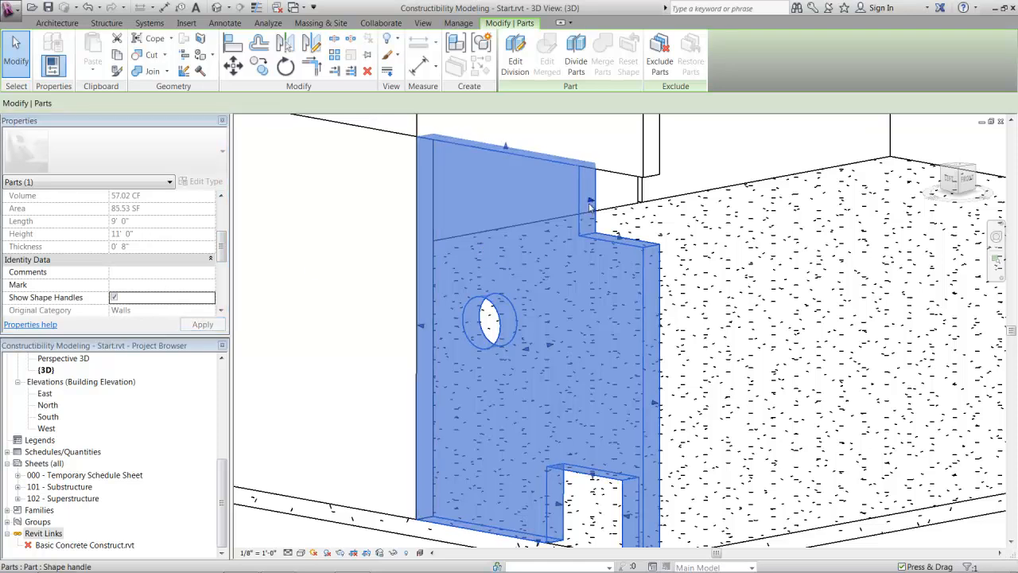
Reshape the panel by enlarging its upper corner notch and moving the bottom opening away from the wall's end with the shape handles.
left_click_drag(541, 201, 613, 296)
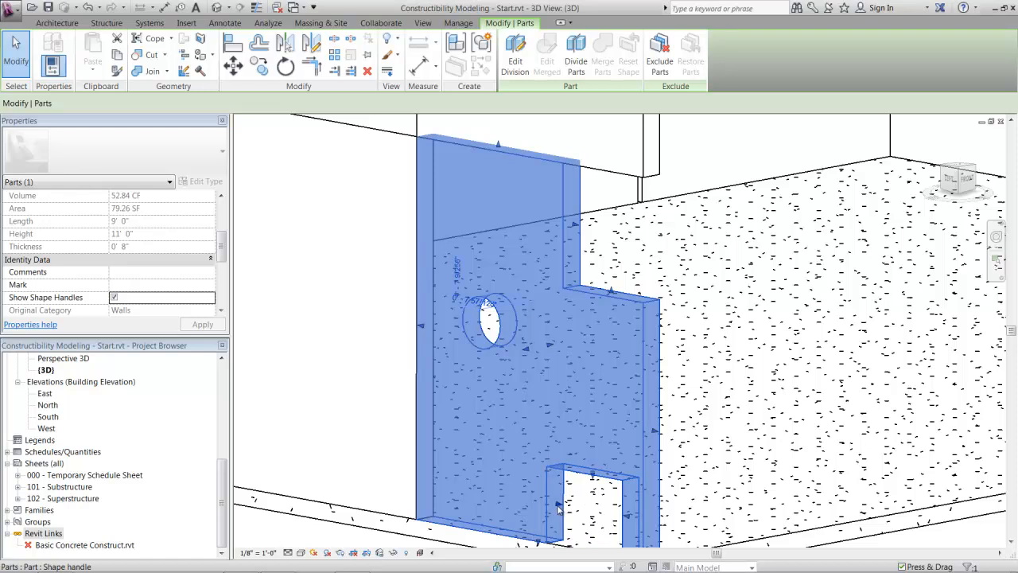
left_click_drag(627, 516, 578, 508)
mouse_move(549, 344)
left_mouse_down()
mouse_move(558, 348)
mouse_move(546, 348)
left_mouse_up()
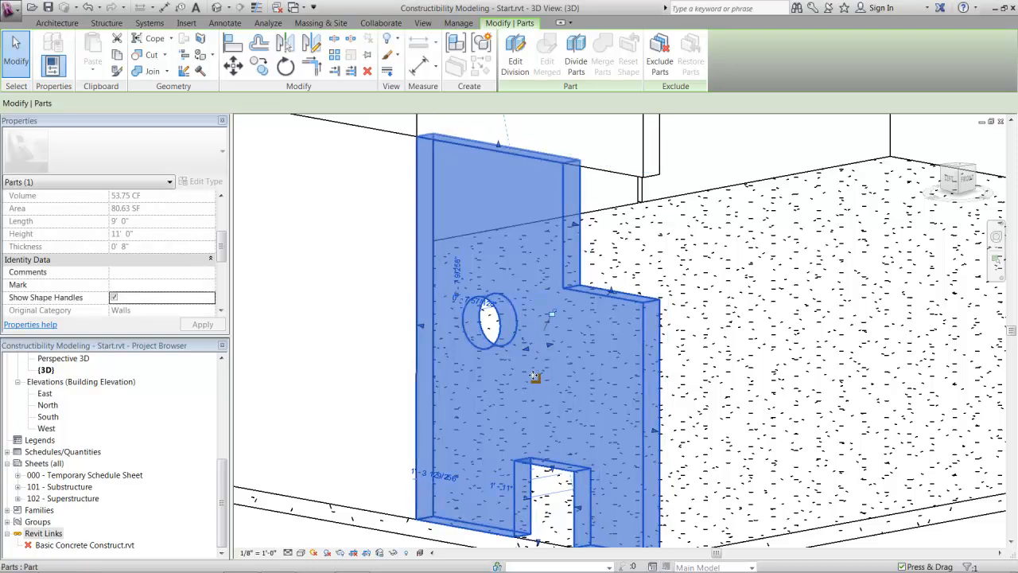
middle_click_drag(579, 371, 362, 373, "shift")
left_click(404, 303)
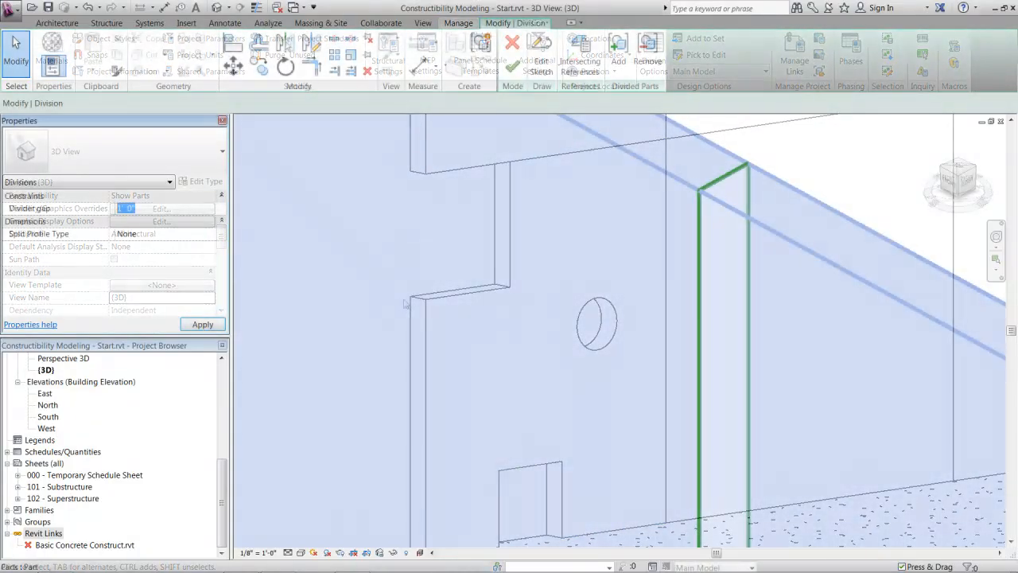
Set the wall division's divider gap to 0' 1" and its split profile type to Notch : Notch with Complementary edge match.
left_click(149, 209)
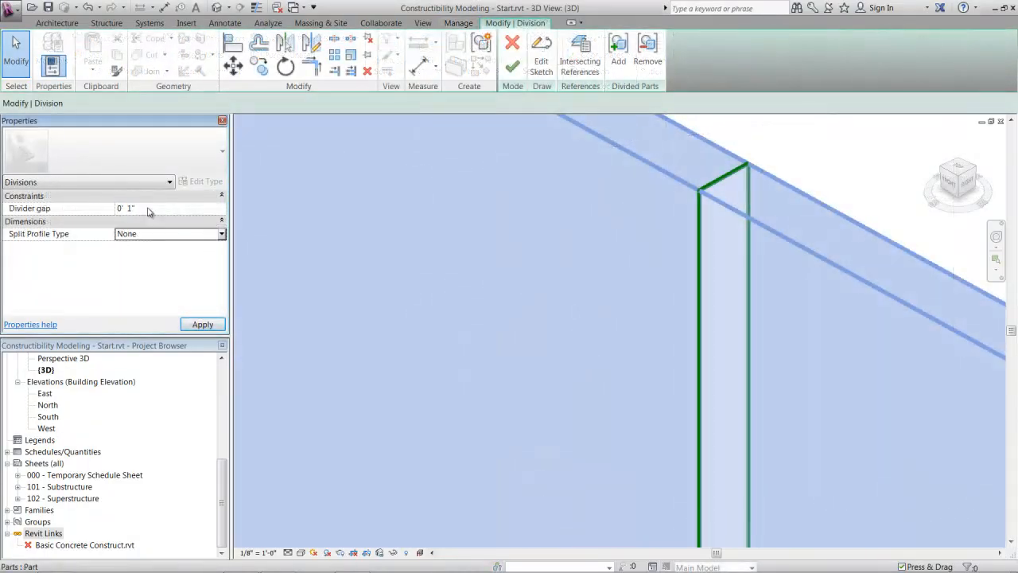
left_click(204, 325)
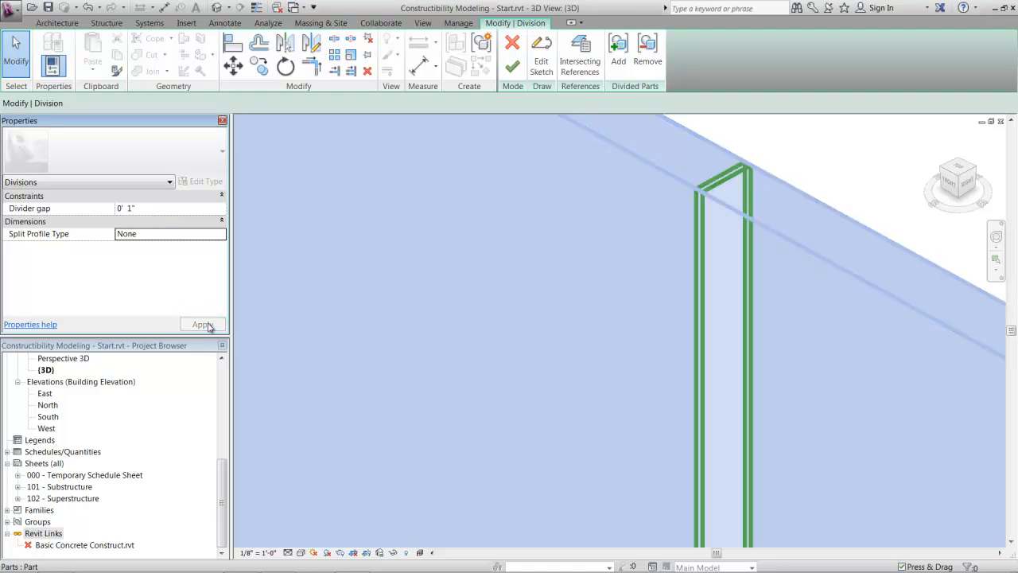
left_click(183, 237)
left_click(186, 235)
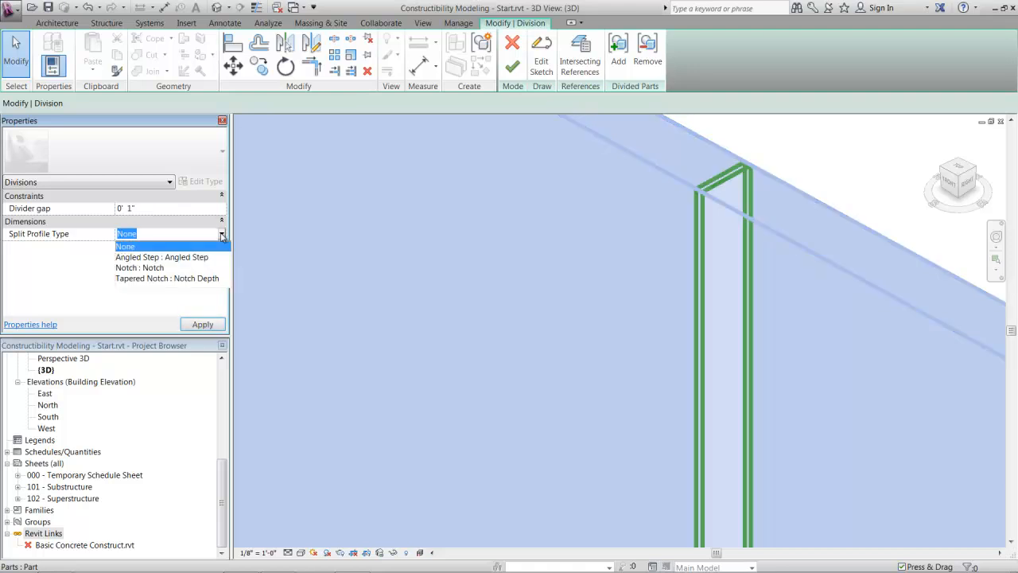
left_click(151, 268)
left_click(169, 247)
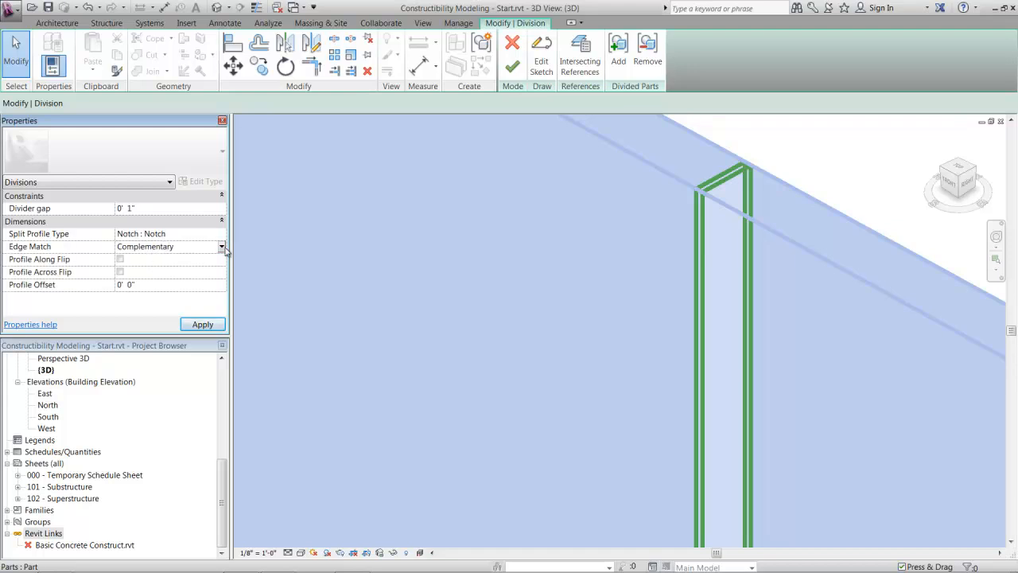
left_click(205, 323)
middle_click_drag(744, 163, 652, 210)
scroll(650, 212, "up", 5)
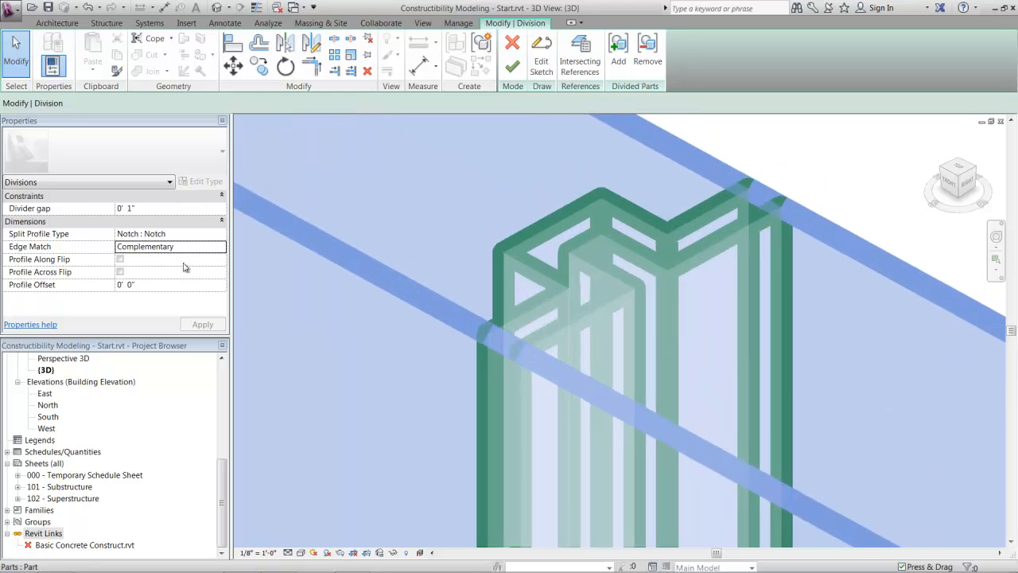
Change the notch profile's edge match to Mirrored and apply it to the division.
left_click(204, 248)
left_click(223, 247)
left_click(144, 272)
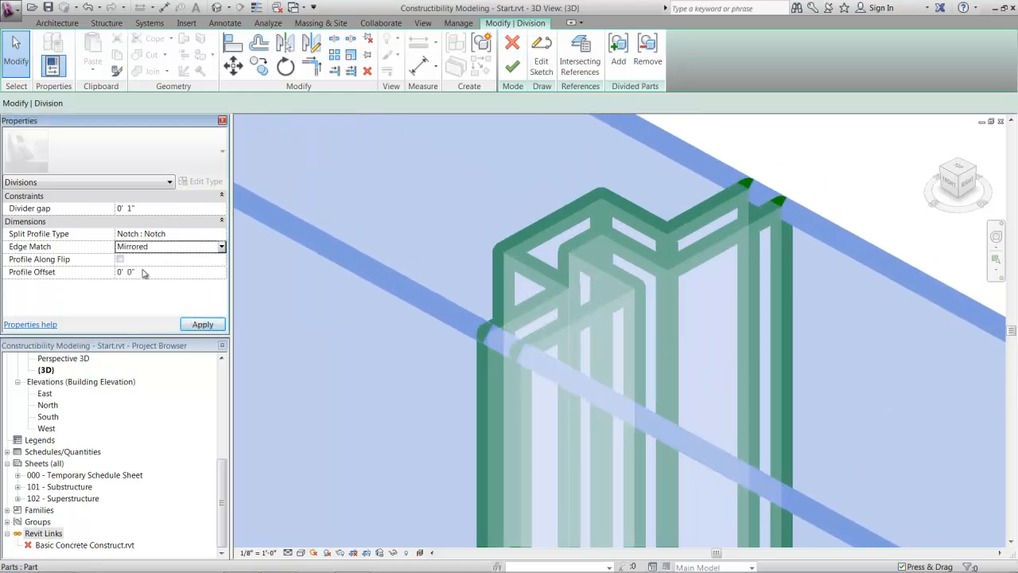
left_click(203, 324)
scroll(491, 321, "down", 4)
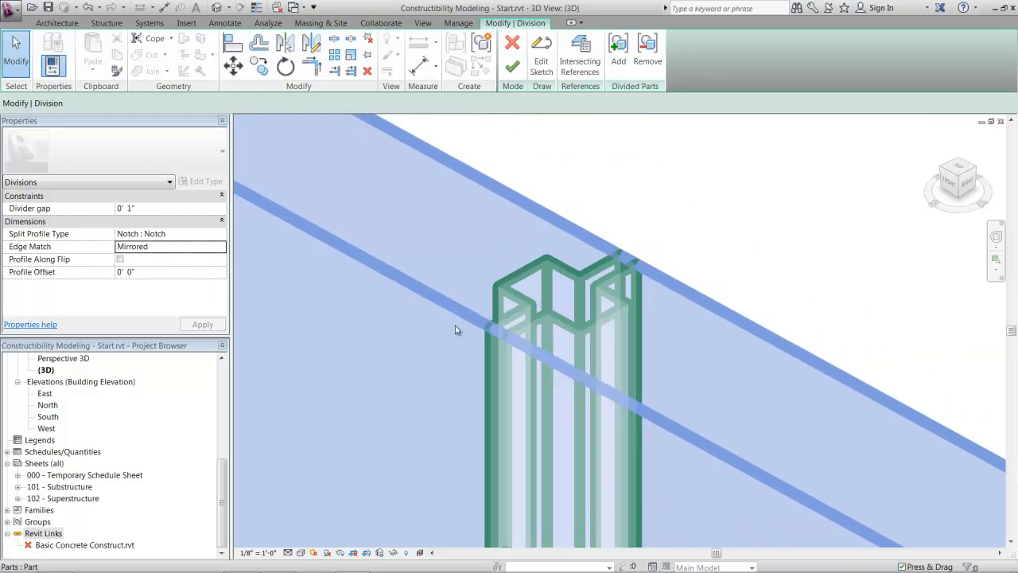
Increase the divider gap to 0' 2" and finish editing the division.
scroll(393, 291, "up", 1)
left_click(132, 208)
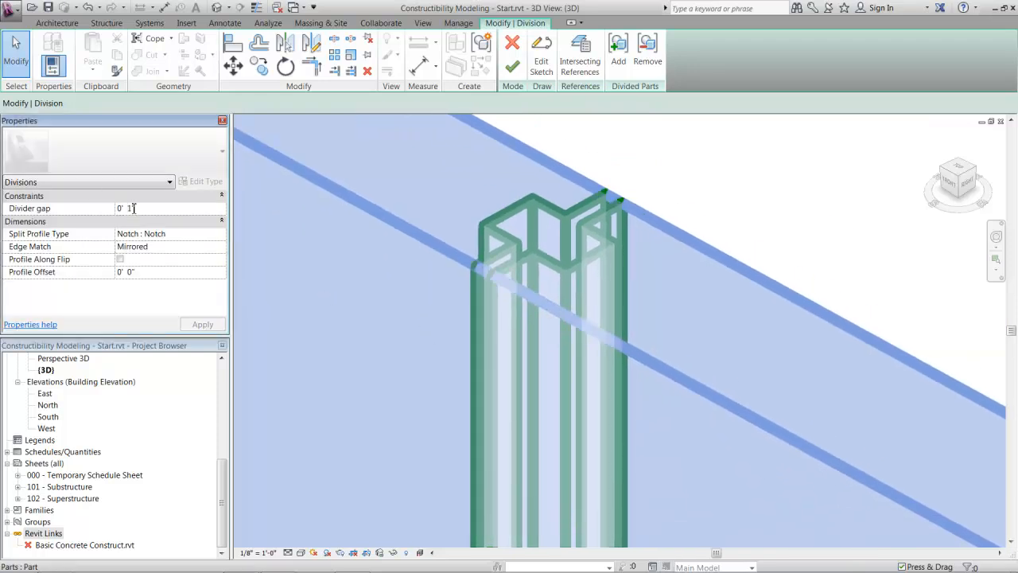
left_click(202, 325)
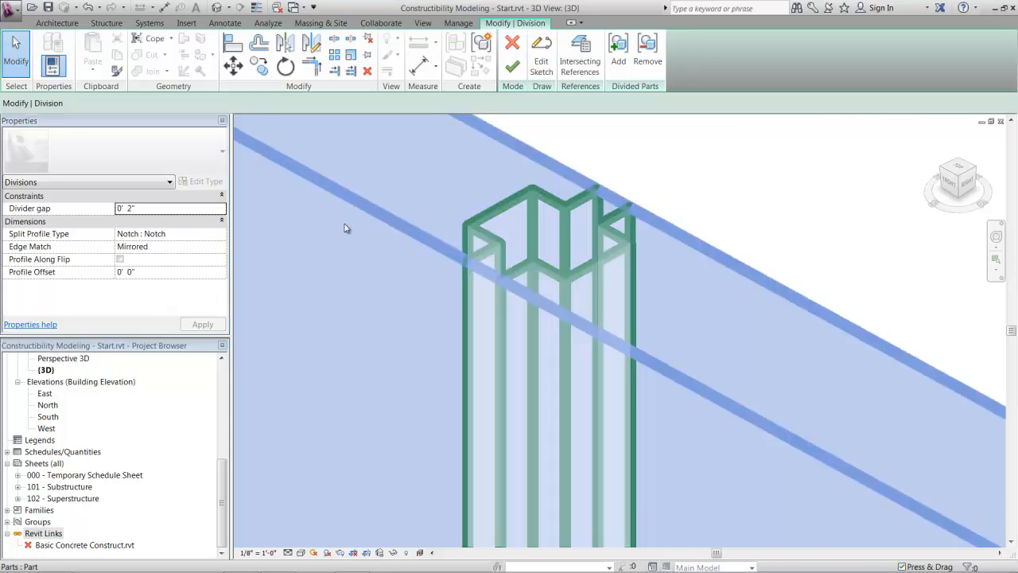
left_click(512, 67)
scroll(561, 215, "down", 3)
middle_click_drag(620, 426, 552, 262)
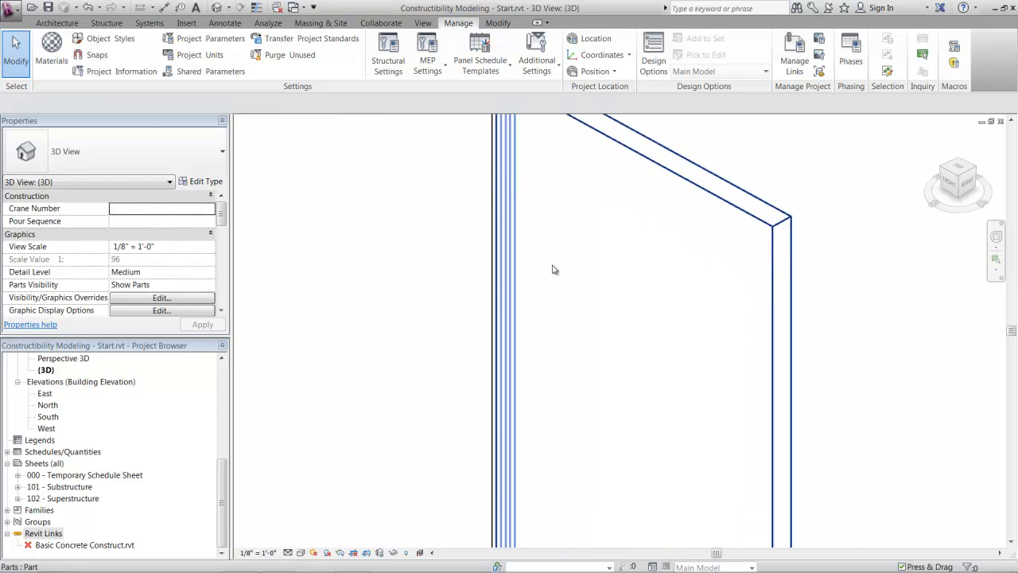
scroll(552, 262, "down", 2)
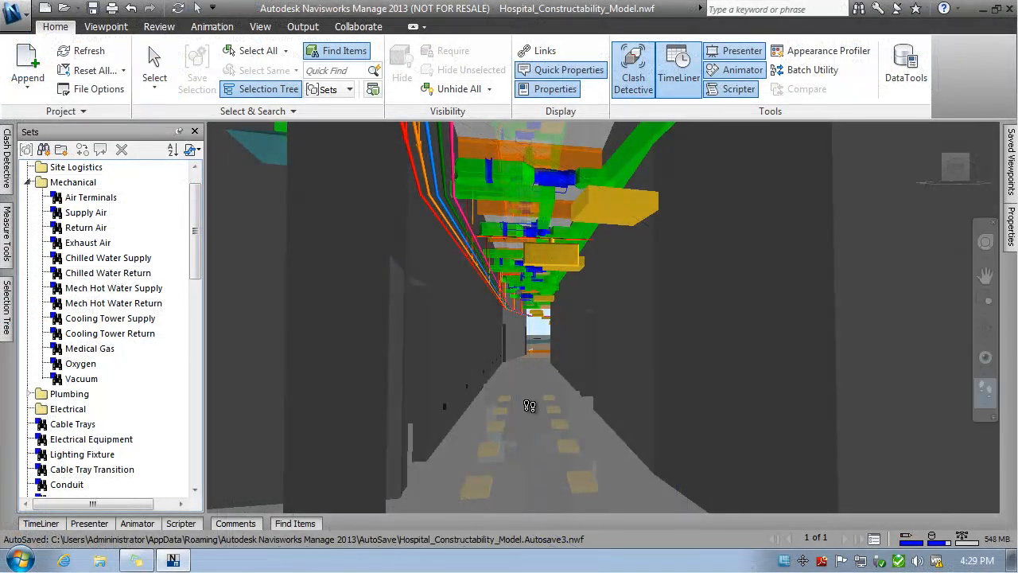
In Navisworks, walk through Hospital_Constructability_Model.nwf from the interior corridor out to the area between the building wings.
left_click_drag(529, 399, 801, 388)
left_click_drag(680, 395, 890, 377)
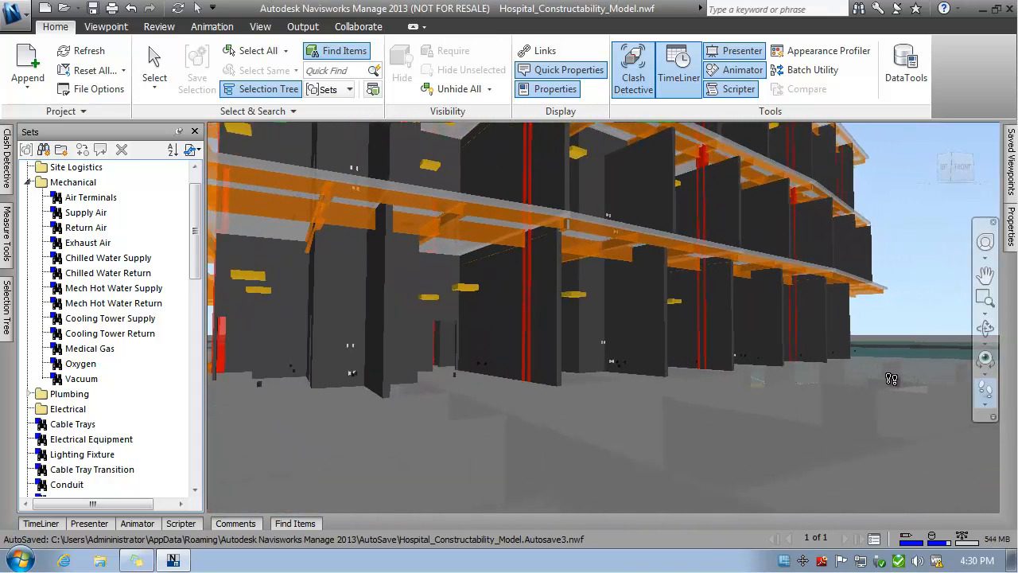
left_click_drag(790, 388, 866, 387)
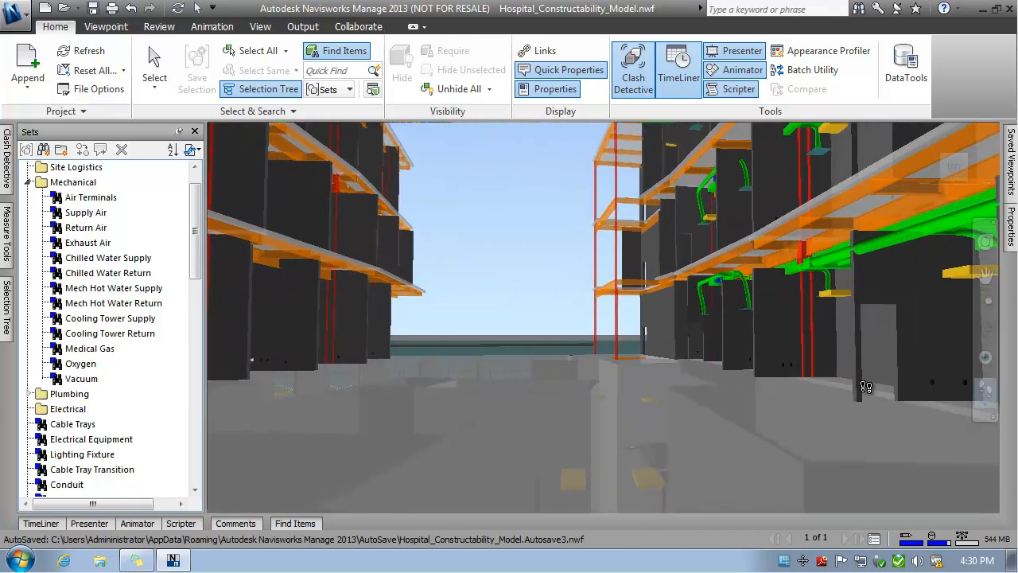